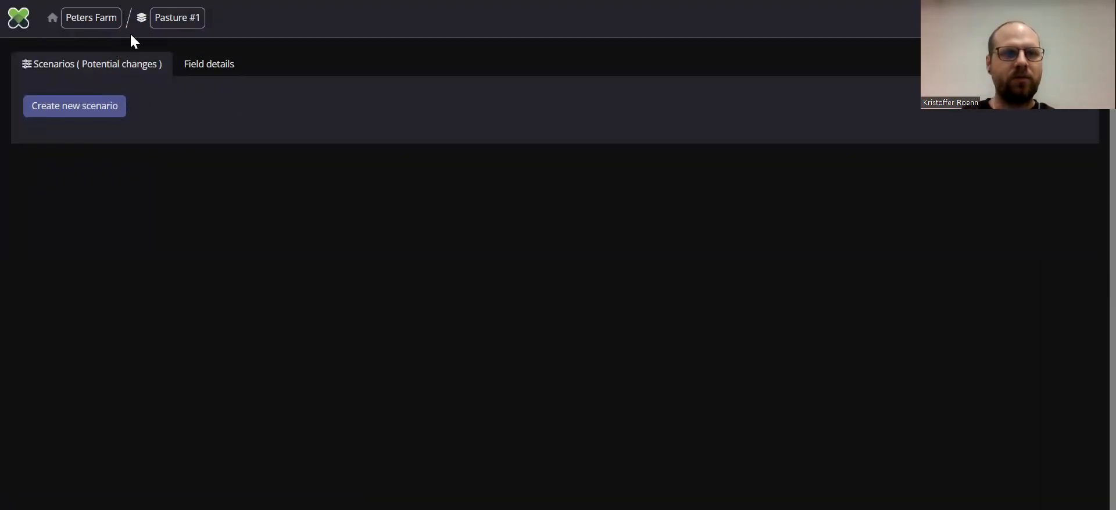
Locate Pasture #1 on the farm map and open that field's page
left_click(48, 19)
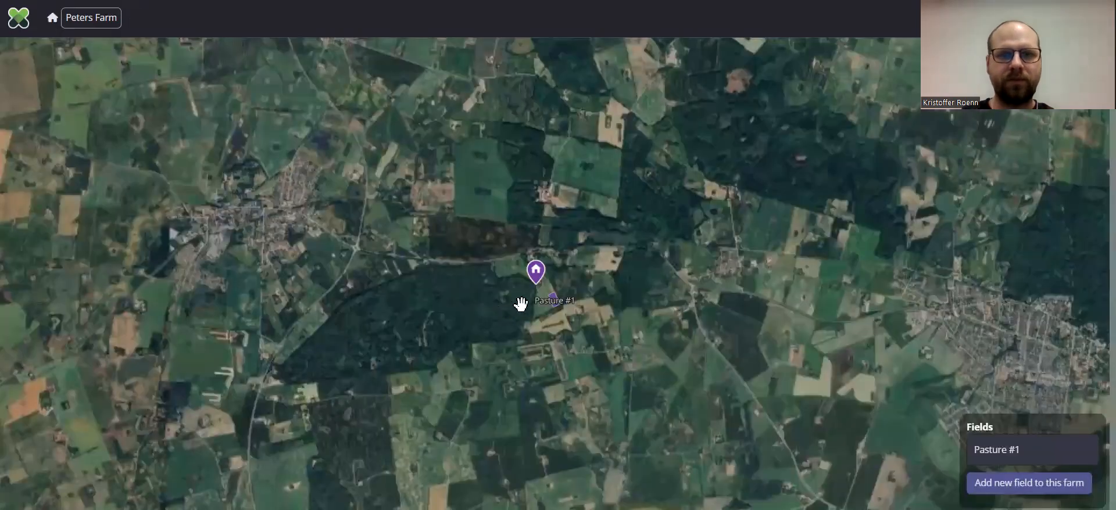
scroll(589, 295, "up", 2)
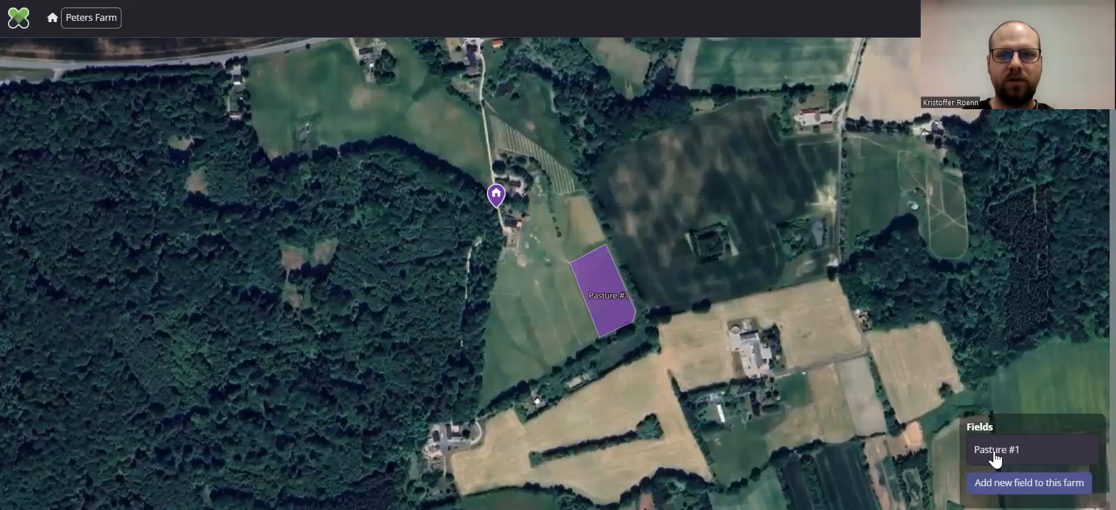
left_click(1000, 456)
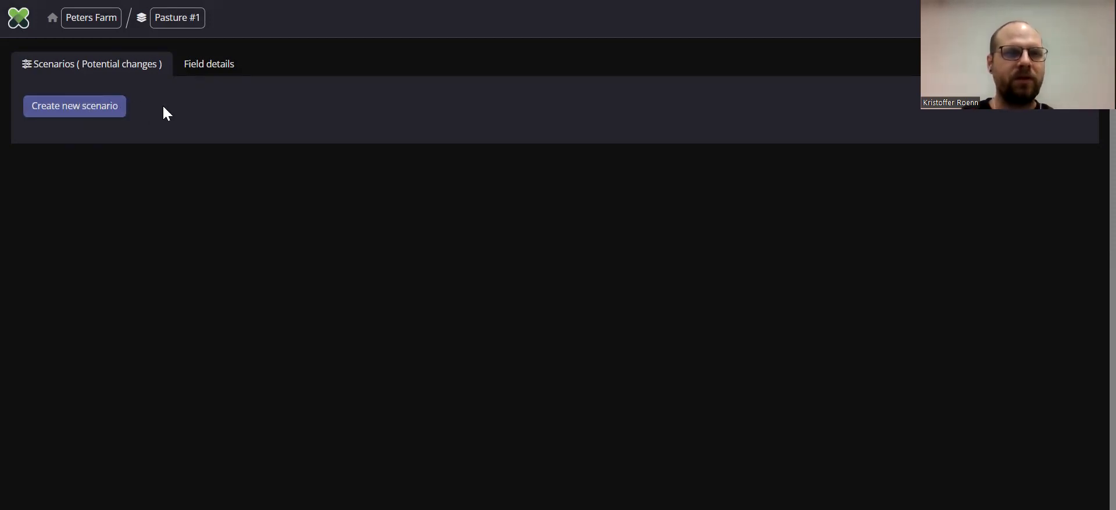
Create a new scenario for Pasture #1 titled "Silvopasture w. Walnuts" and open it
left_click(79, 110)
type("S")
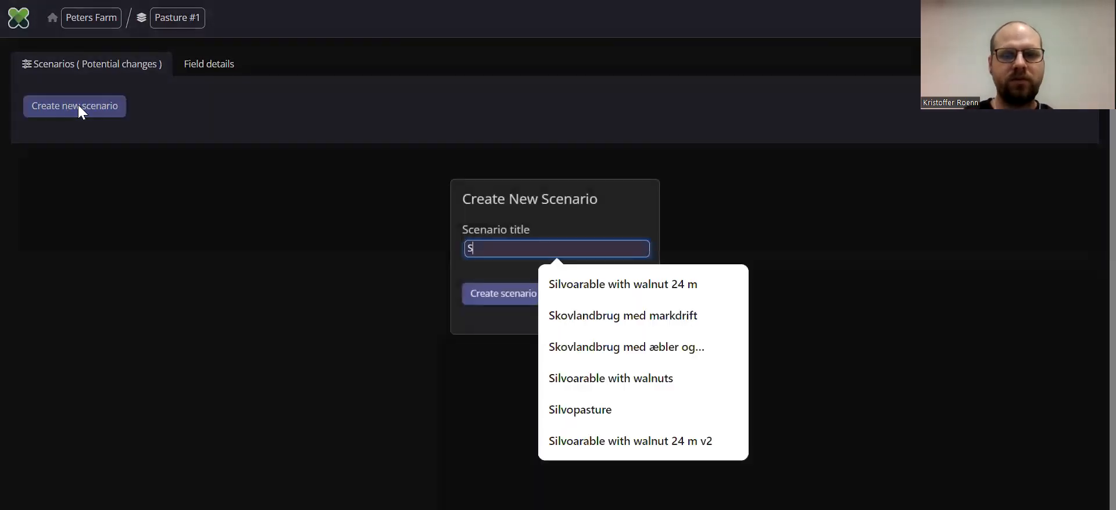
type("ilvopasture wi")
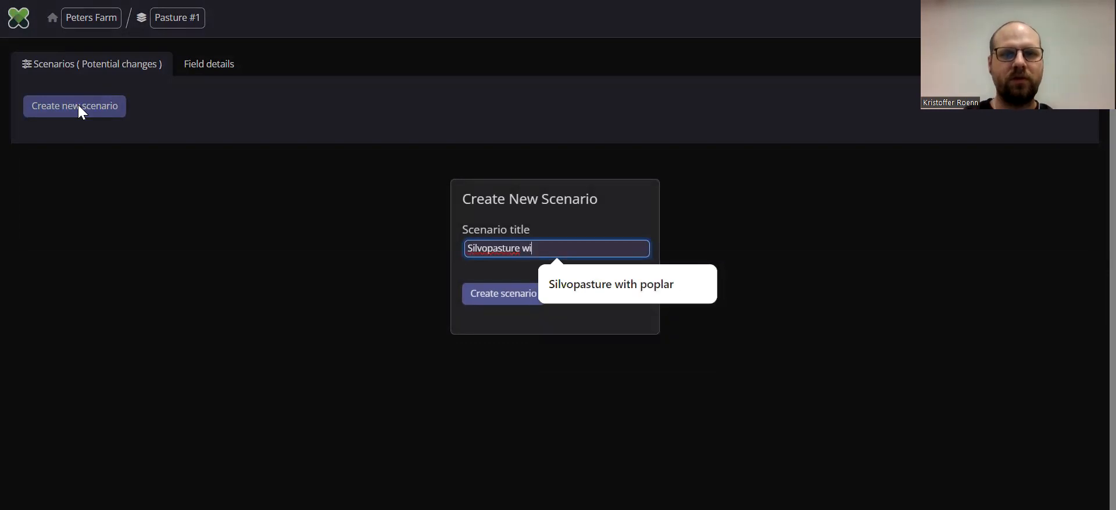
key("BackSpace")
type(". ")
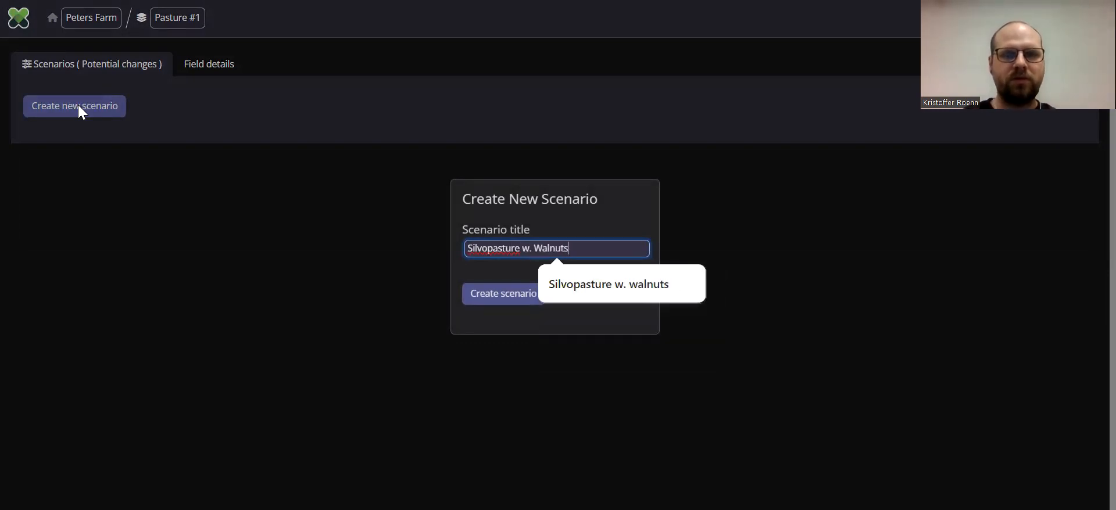
type("Walnuts")
left_click(492, 291)
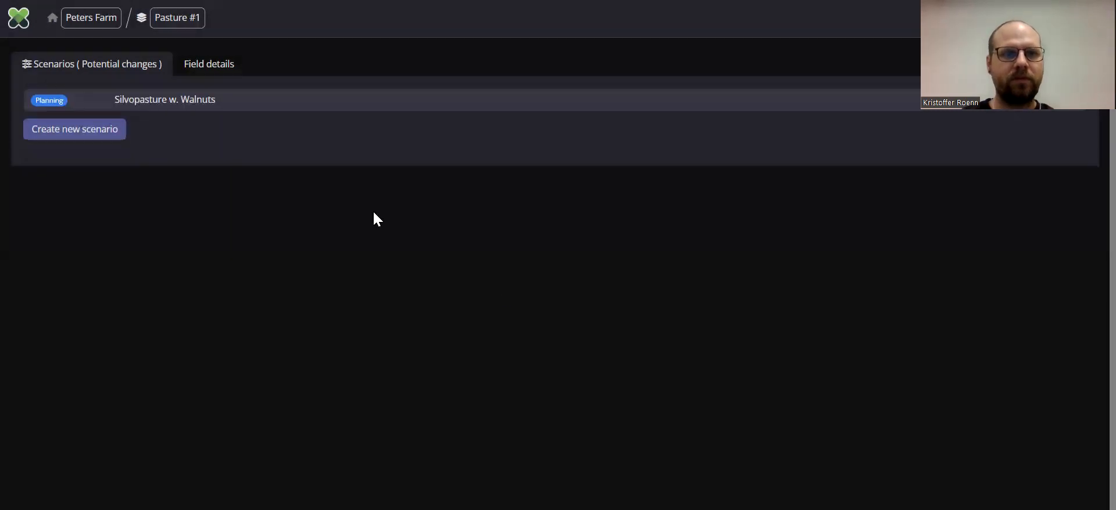
left_click(150, 103)
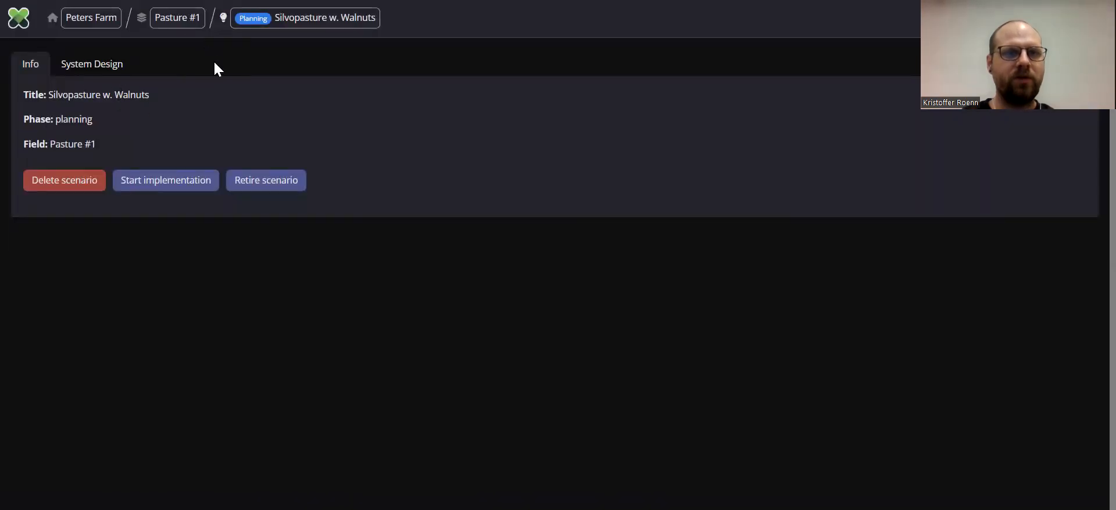
left_click(97, 22)
left_click(168, 20)
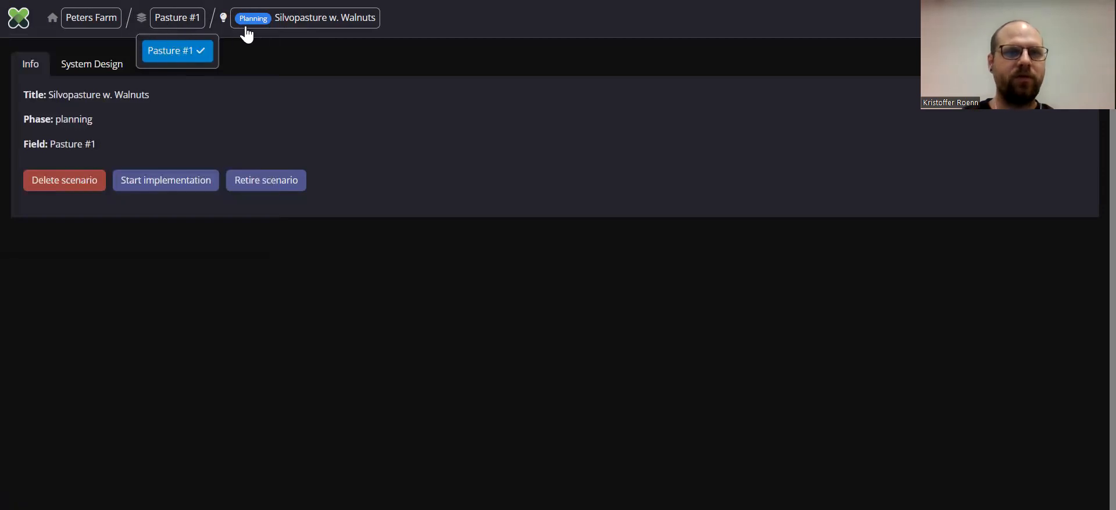
left_click(317, 19)
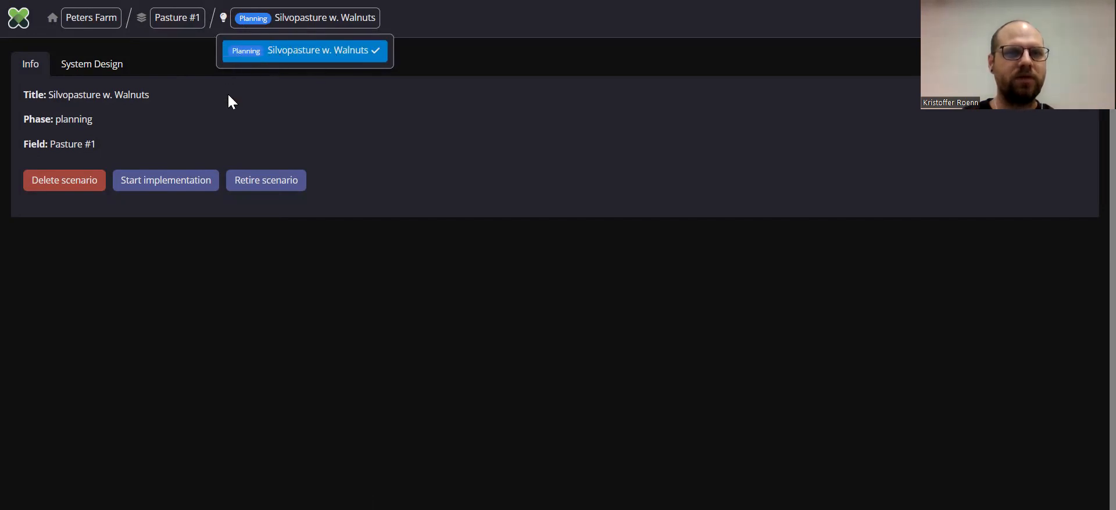
left_click(189, 86)
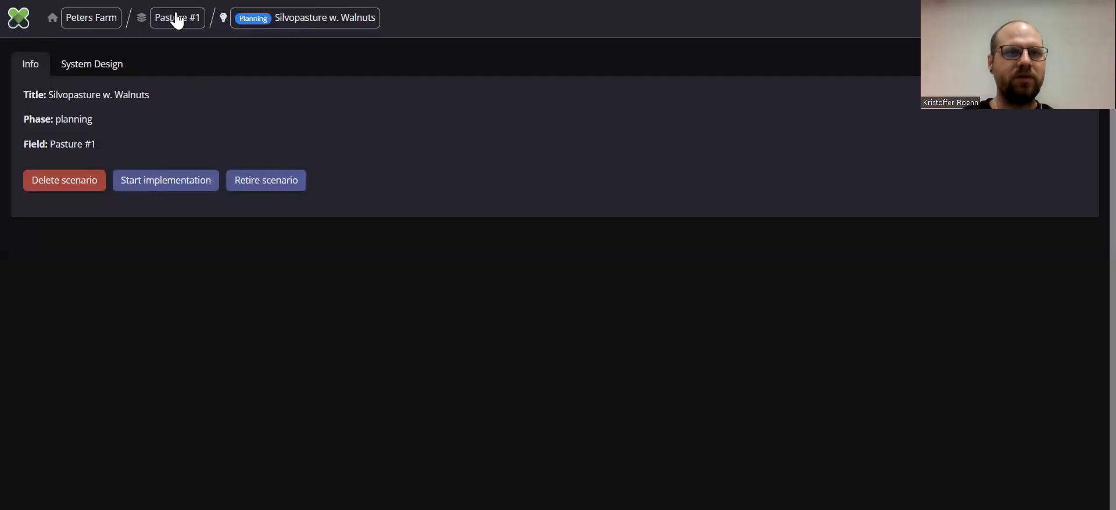
Open the scenario's system design for editing, with the field outline framed closely on the map
left_click(113, 69)
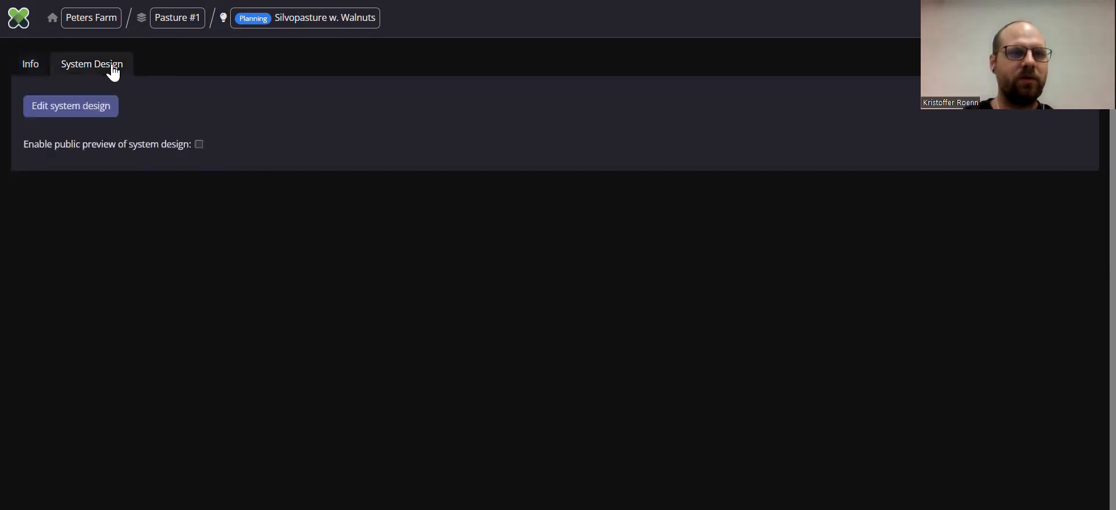
left_click(84, 106)
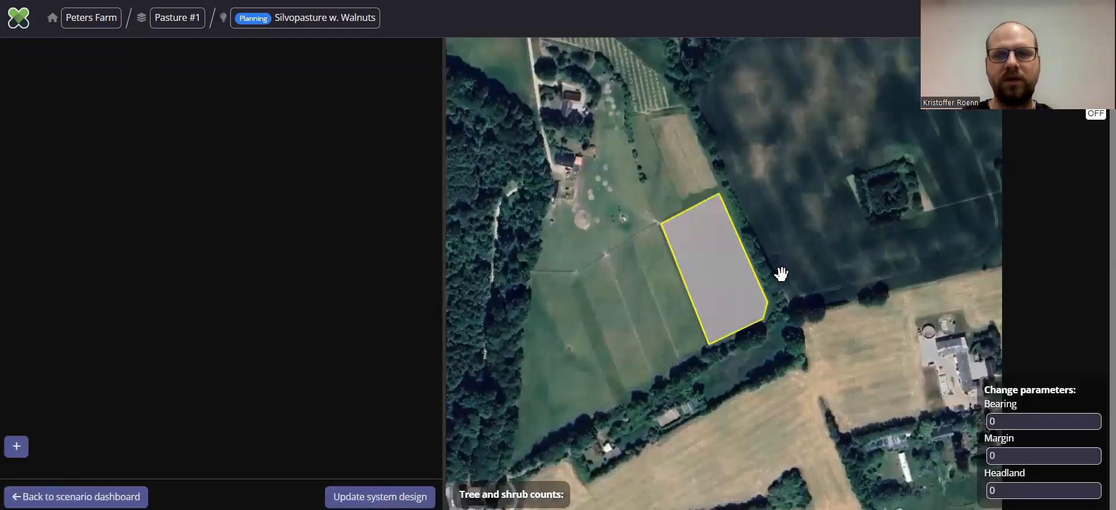
scroll(750, 278, "up", 3)
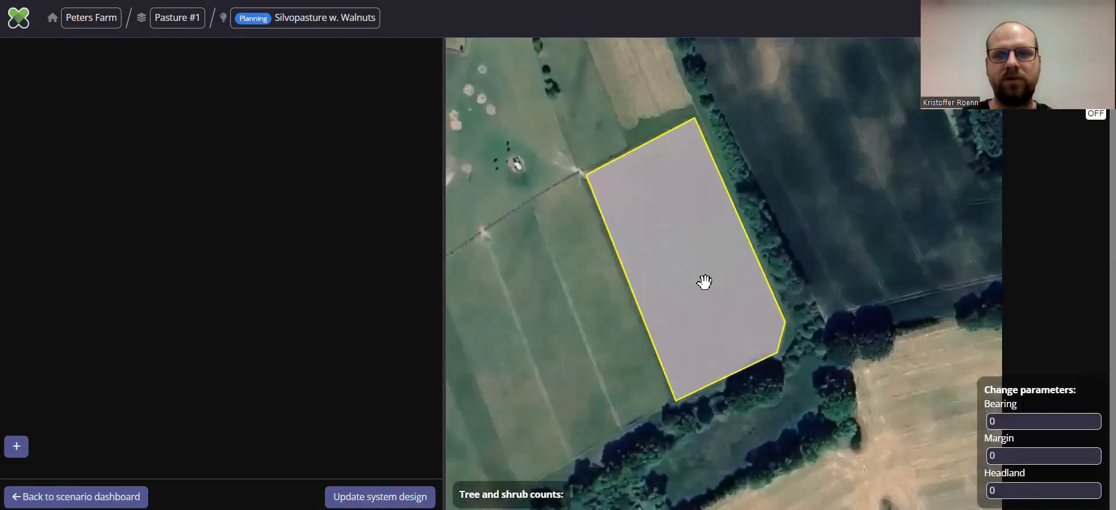
left_click_drag(698, 286, 716, 276)
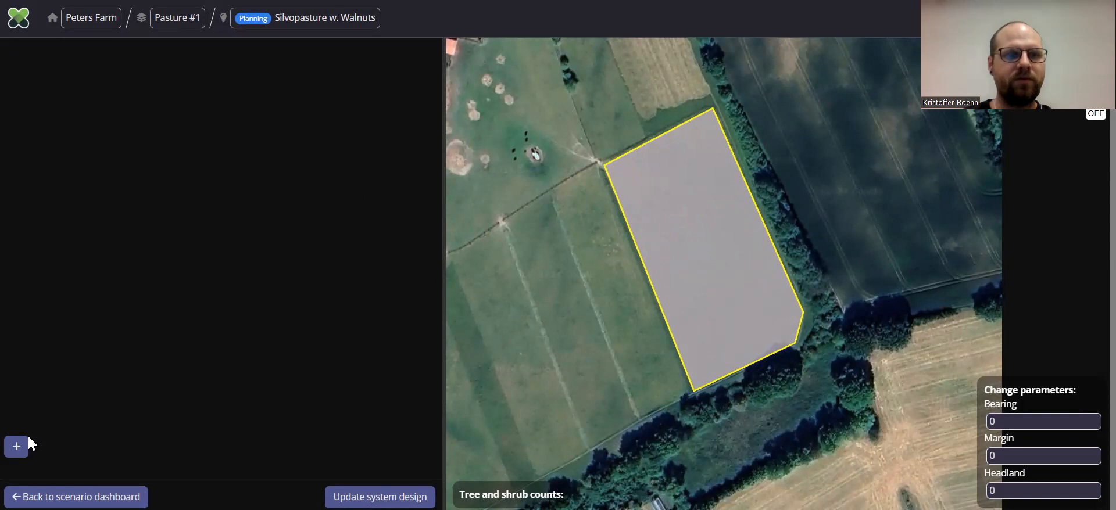
Add two rows to the system design, with row widths of 3 m for row 1 and 7 m for row 2
left_click(17, 447)
left_click(180, 448)
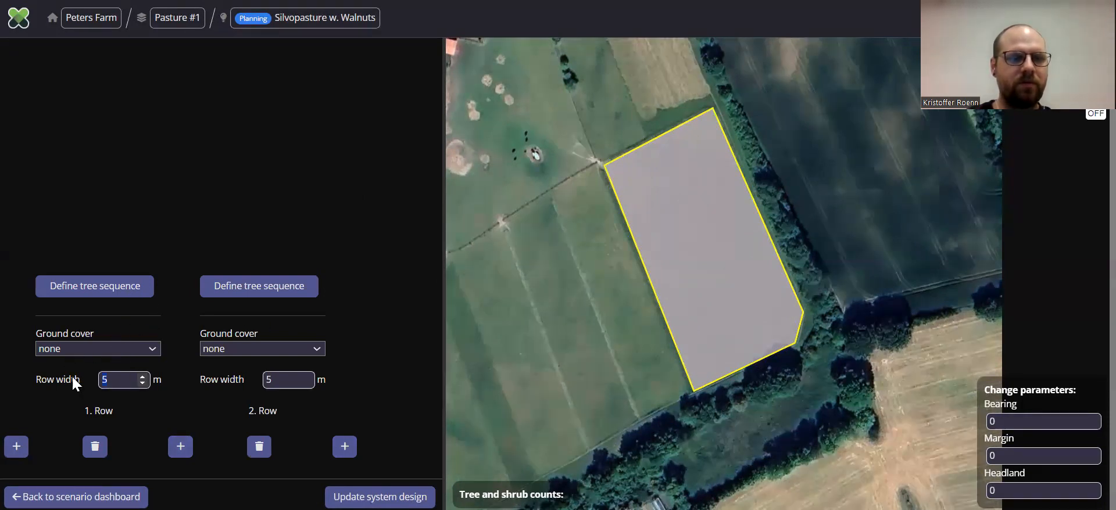
left_click(172, 369)
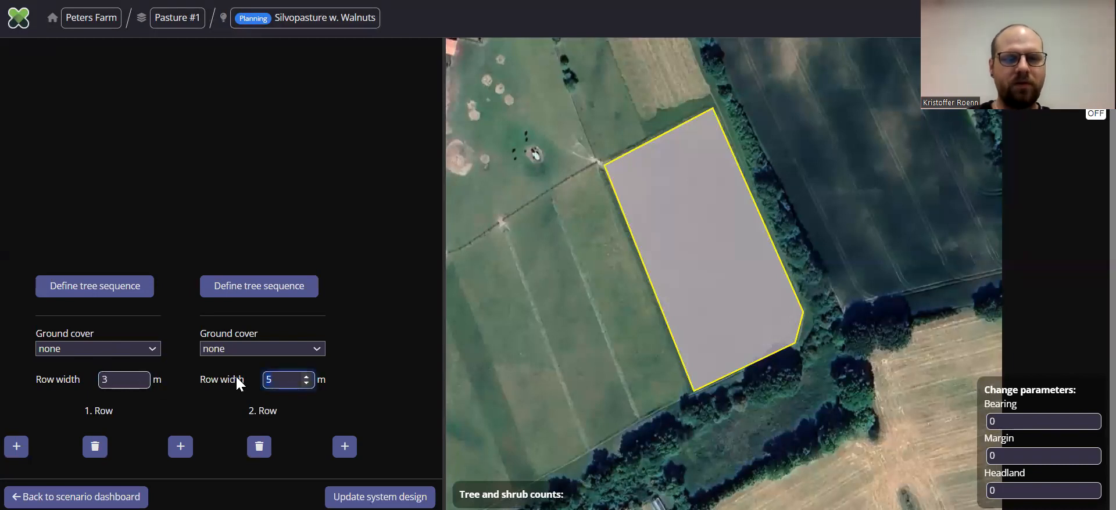
type("7")
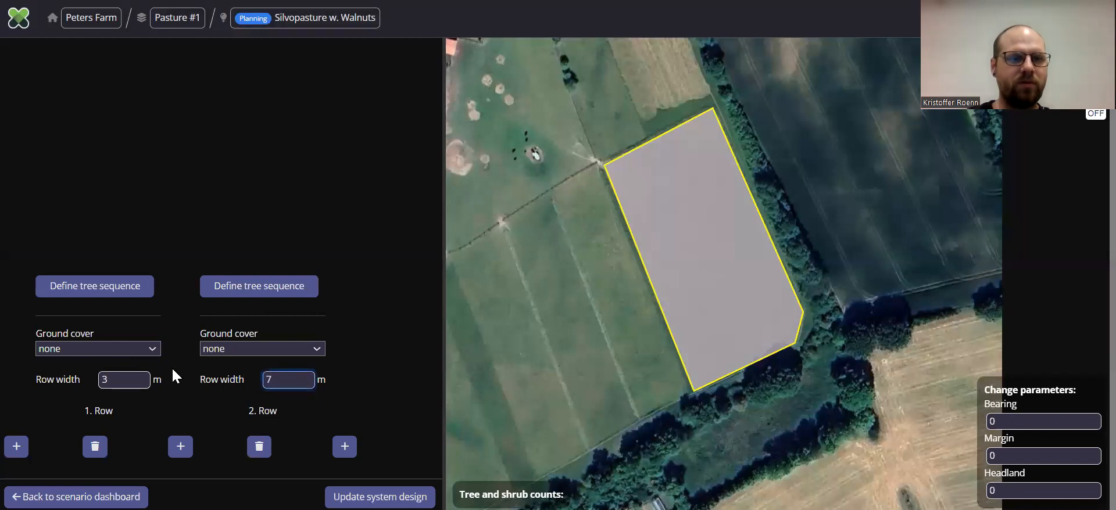
Set the ground cover of both rows to Clovergrass
left_click(132, 349)
type("clover")
key("Return")
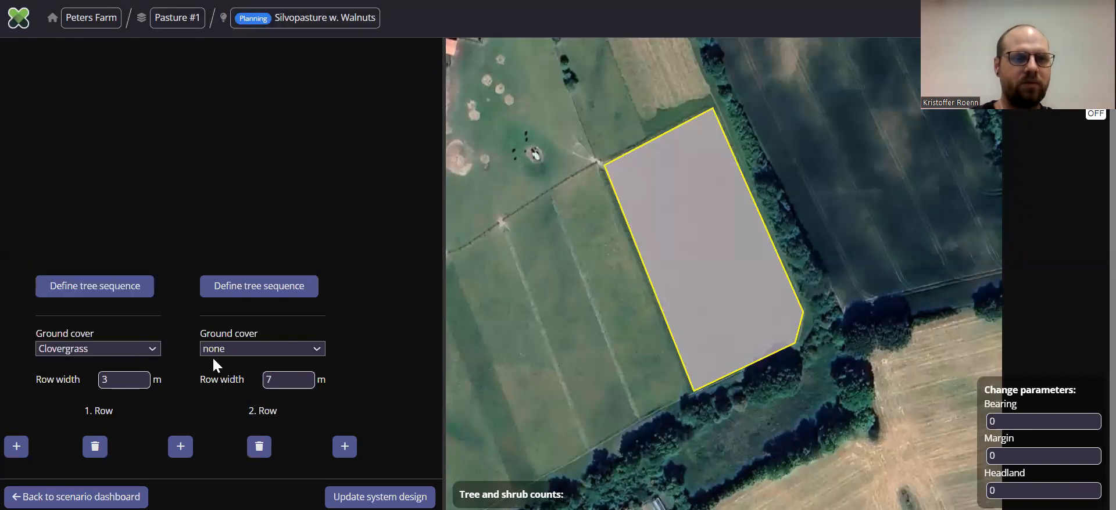
left_click(232, 349)
type("clover")
key("Return")
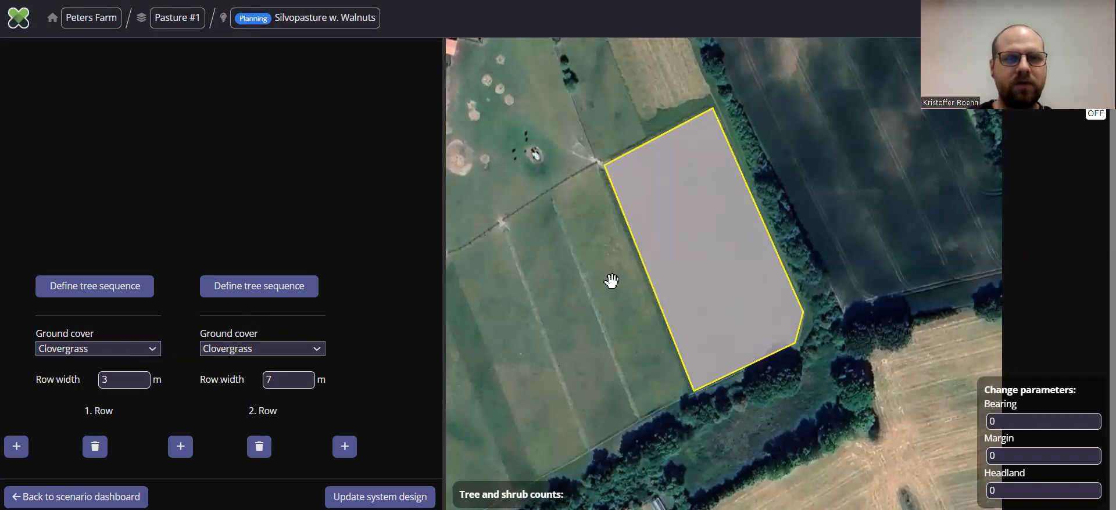
Define a tree sequence for row 1 with Persian walnut at a spacing of 6, and update the system design
left_click(80, 291)
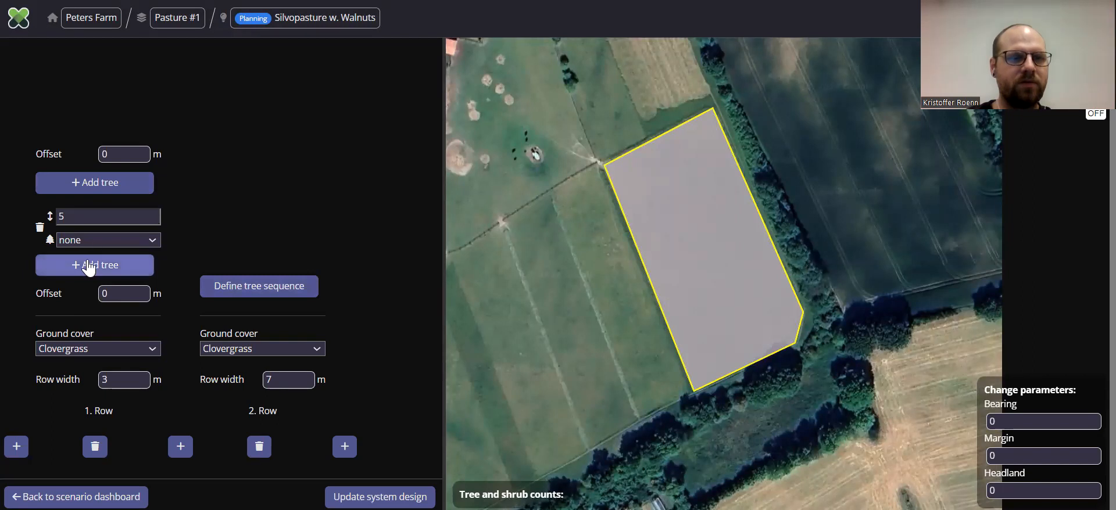
left_click(91, 235)
type("peachr")
key("Down")
key("Return")
double_click(91, 218)
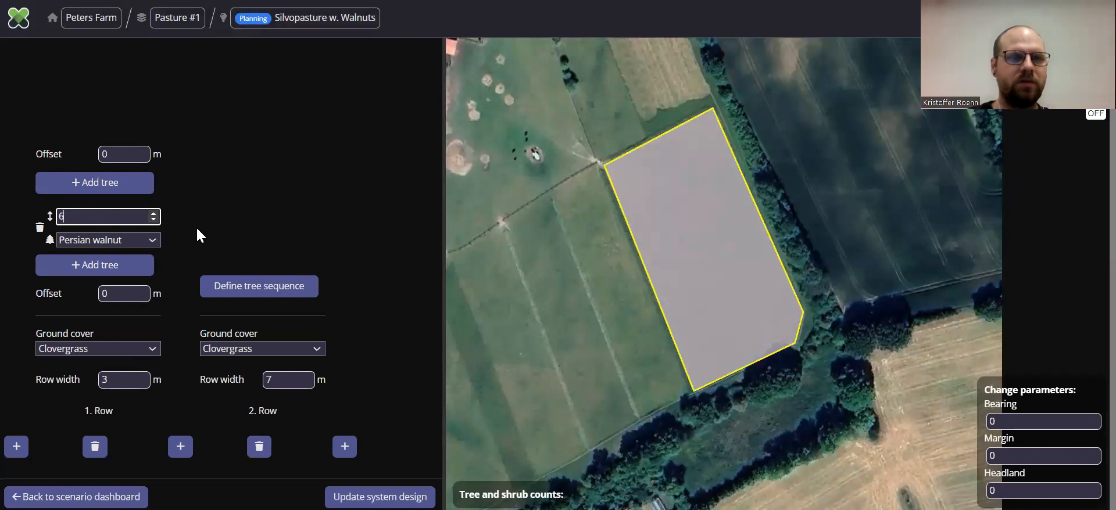
left_click(188, 242)
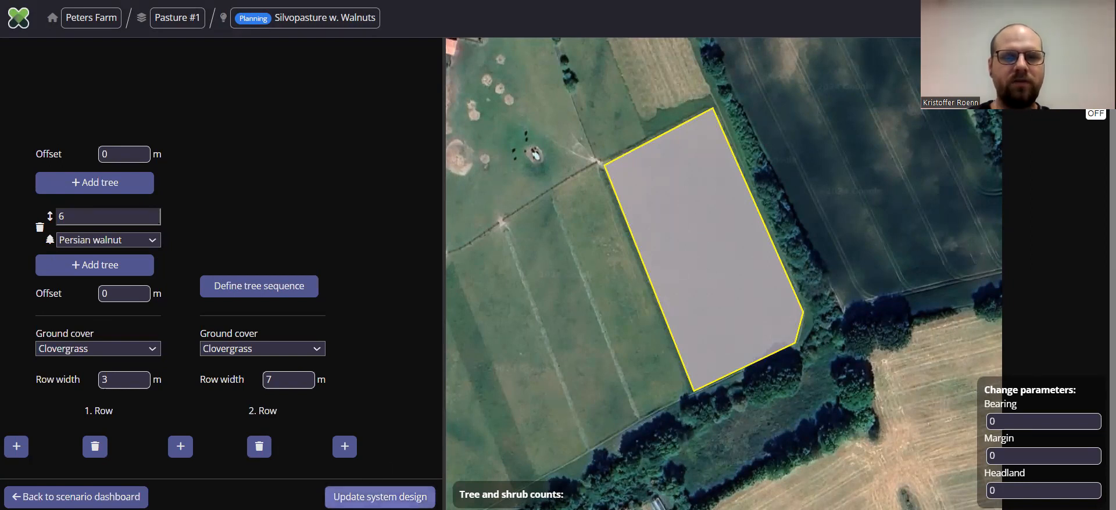
left_click(380, 497)
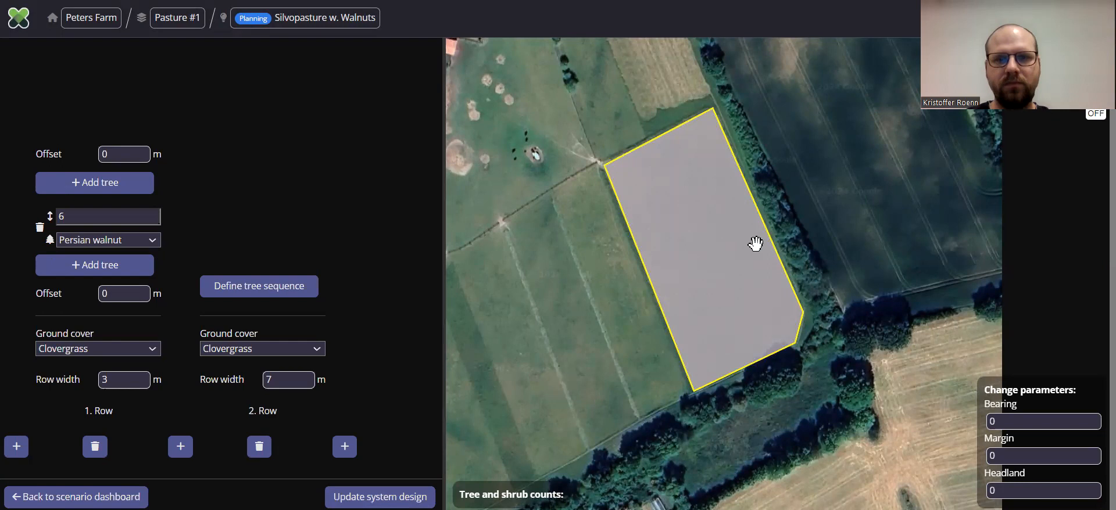
scroll(721, 250, "up", 1)
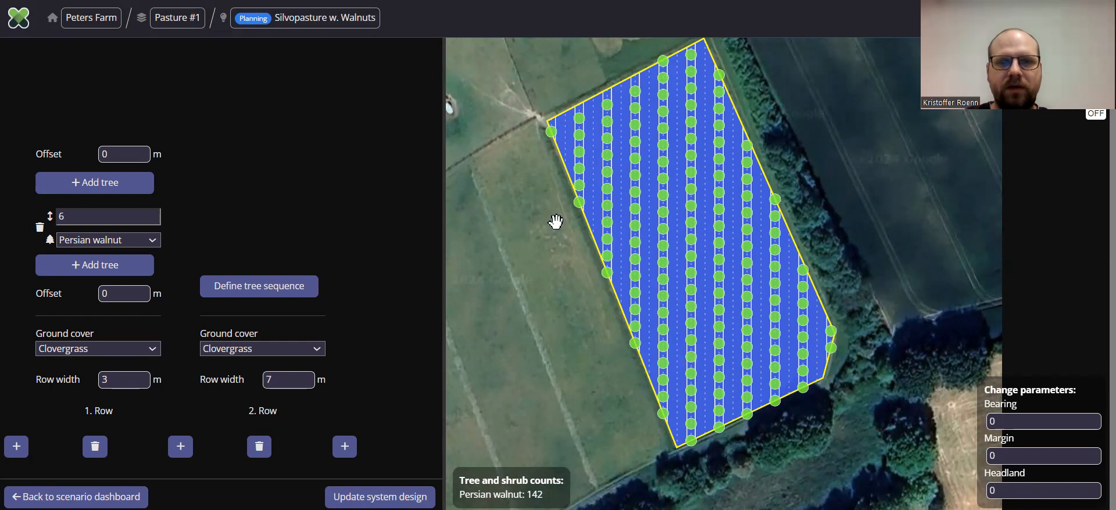
Set the bearing to -22 and the margin to 3, and update the system design
left_click(991, 423)
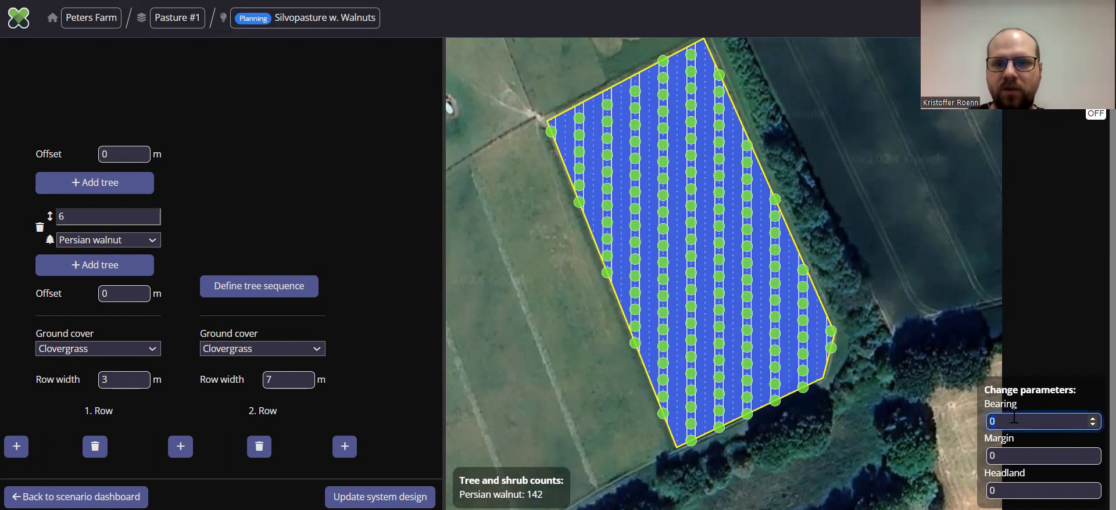
type("22")
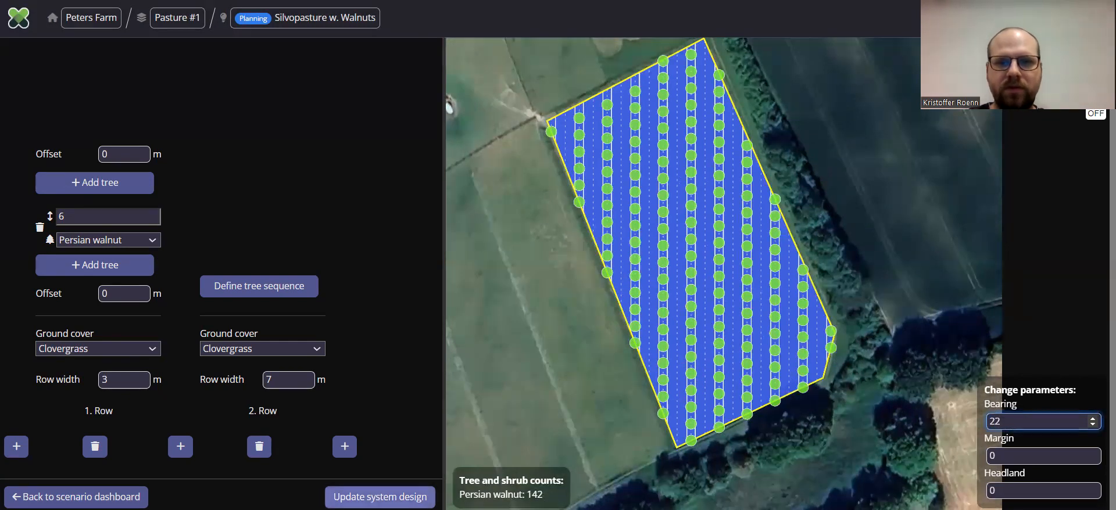
left_click(1007, 455)
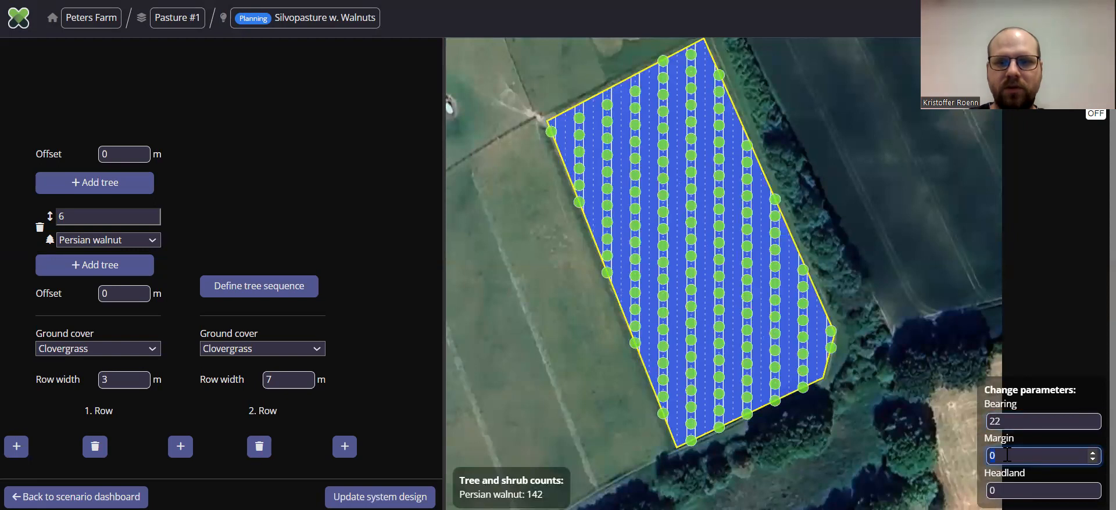
type("3")
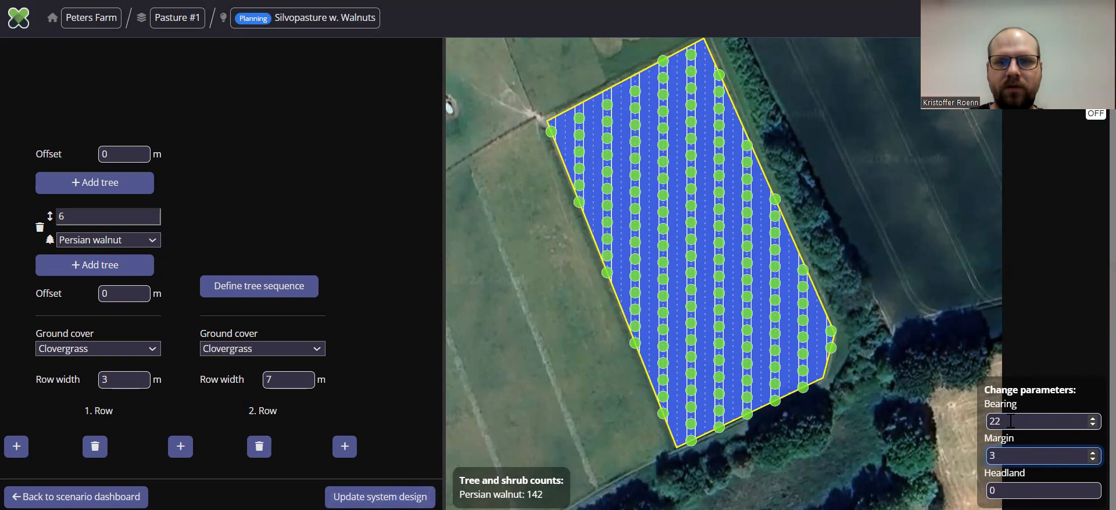
left_click(991, 420)
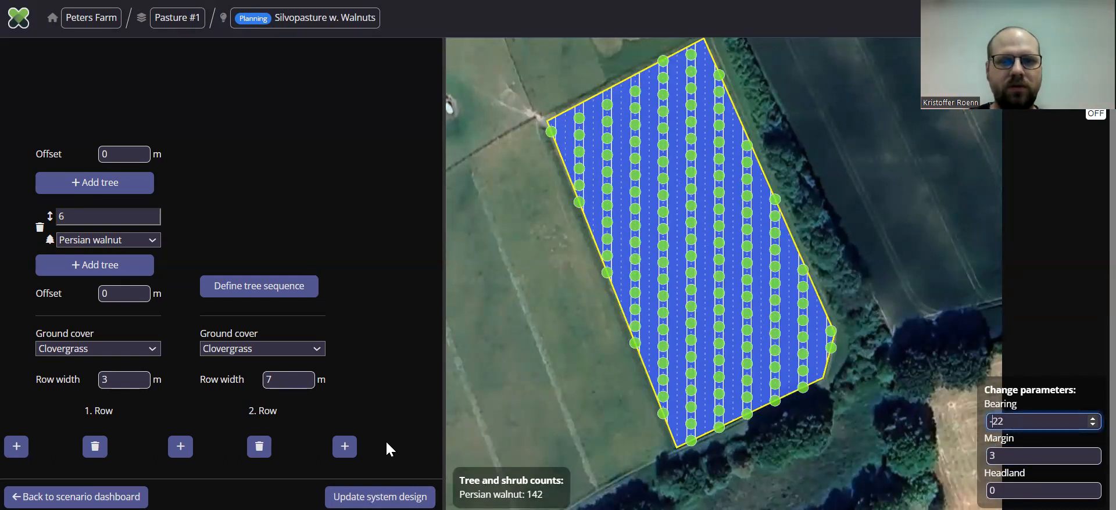
left_click(380, 497)
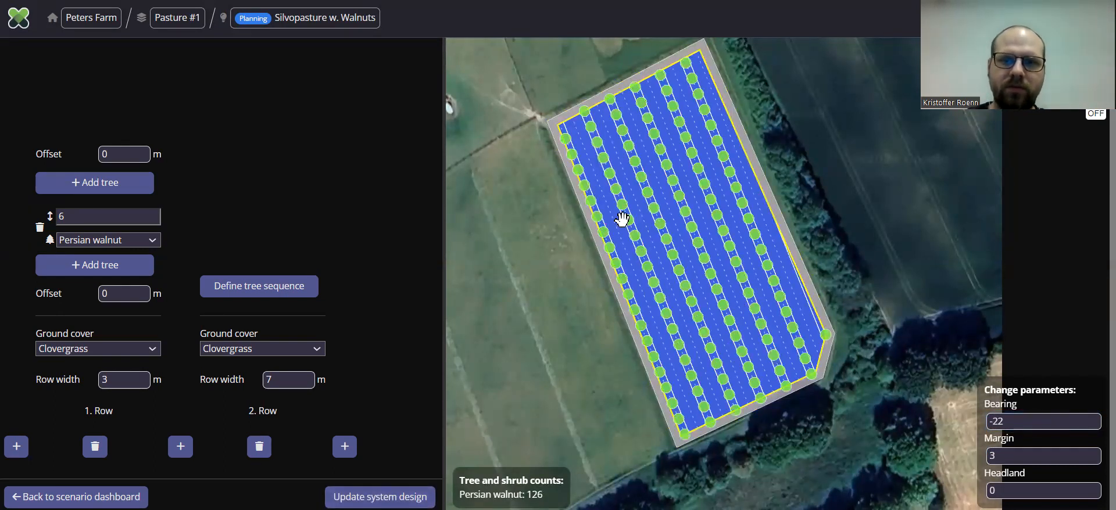
Try a bearing of -21 and restore it to -22, updating the system design for each value
left_click_drag(1000, 422, 1014, 421)
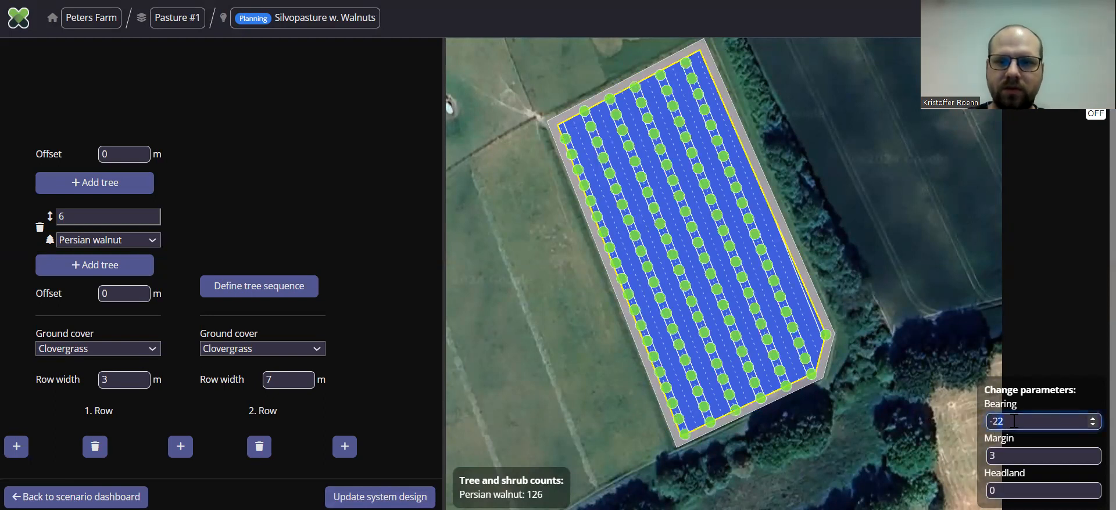
left_click(401, 497)
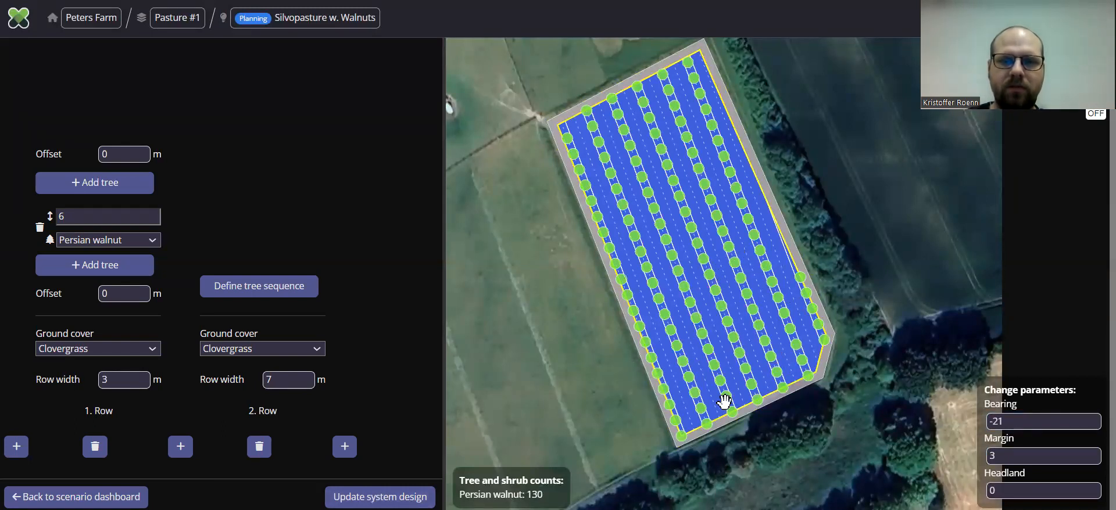
left_click(1012, 419)
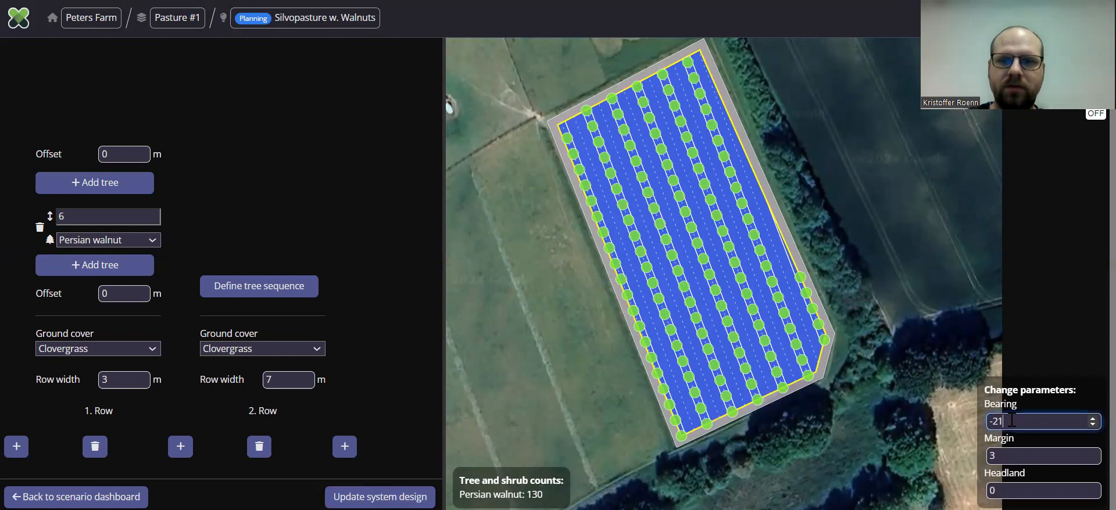
left_click(380, 498)
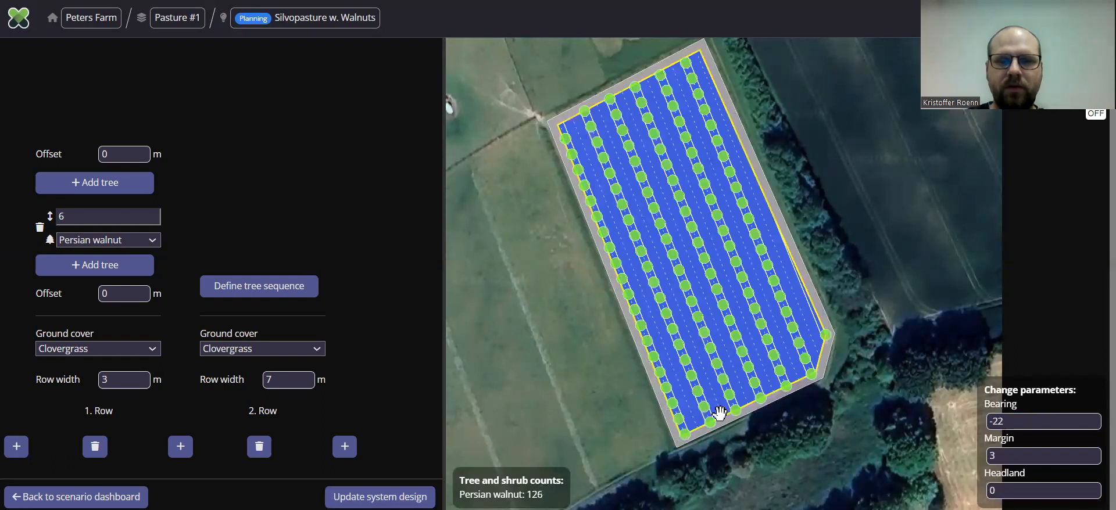
Set the offset at the lower end of row 1's tree sequence to 2 m and update the system design
scroll(702, 434, "up", 2)
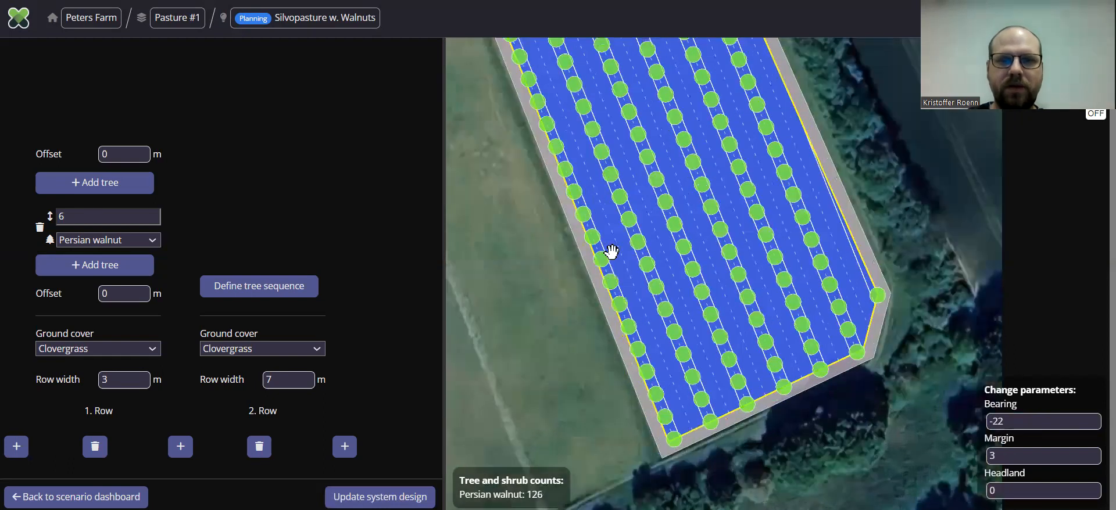
scroll(610, 384, "down", 2)
scroll(661, 381, "up", 2)
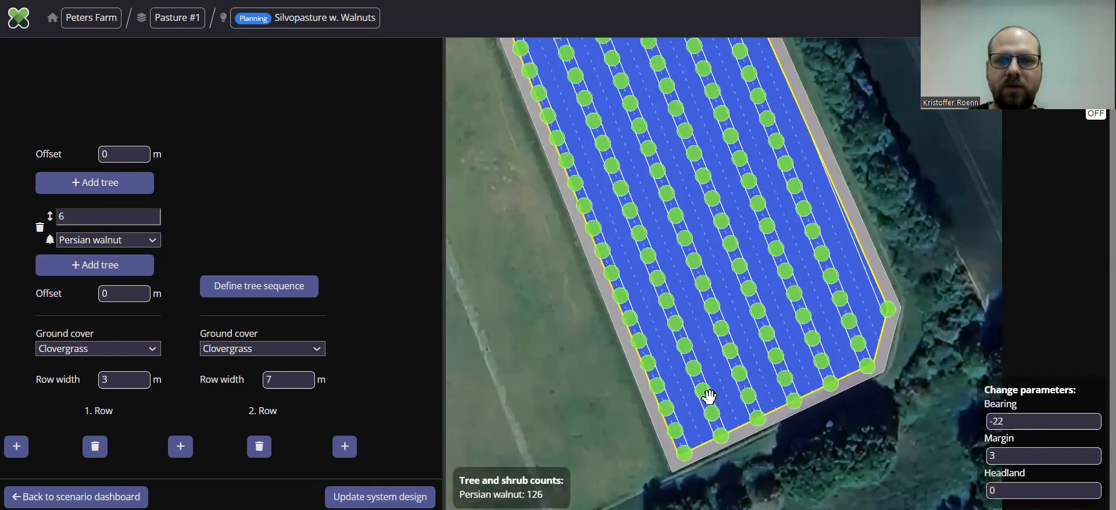
scroll(703, 430, "down", 3)
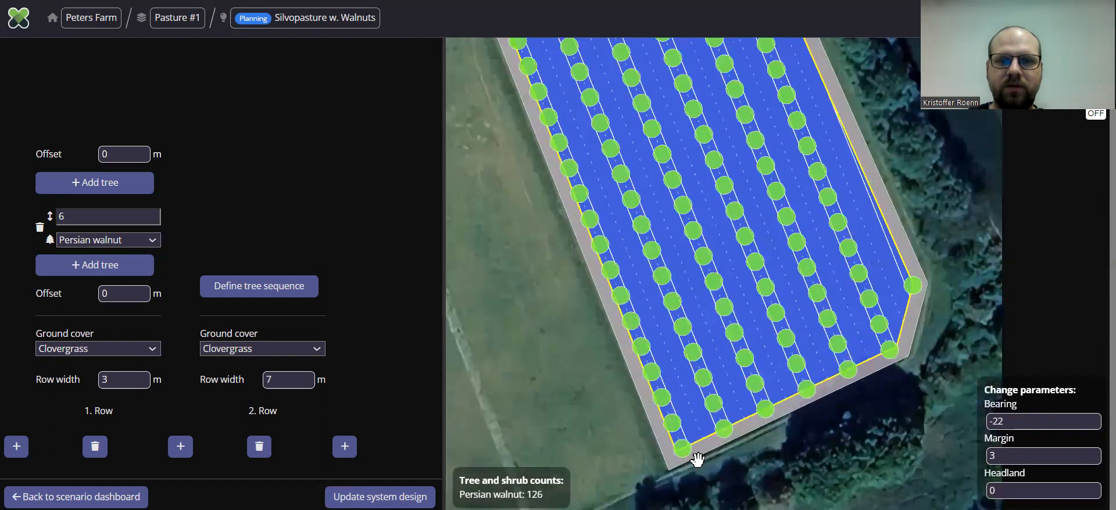
scroll(681, 456, "up", 3)
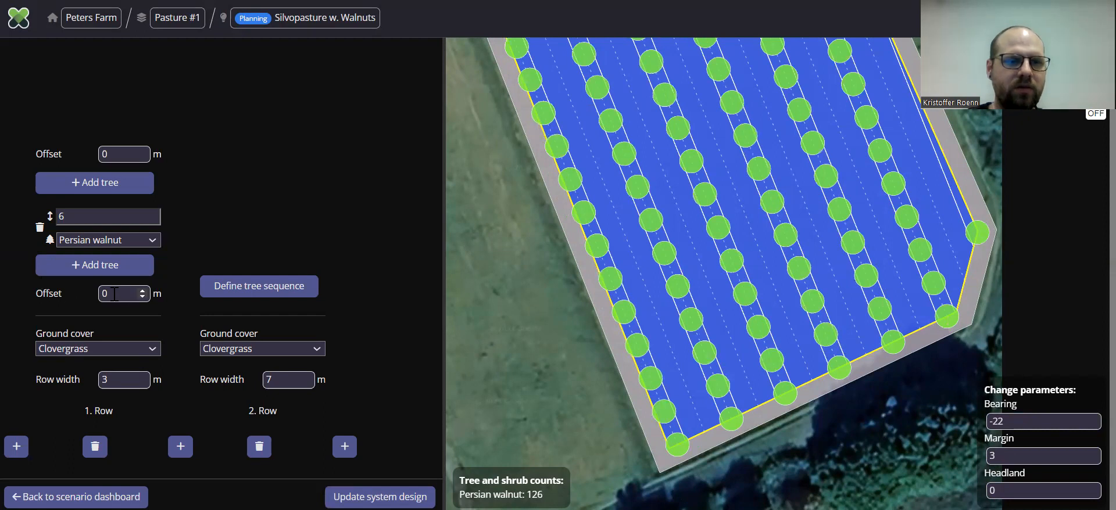
left_click(381, 498)
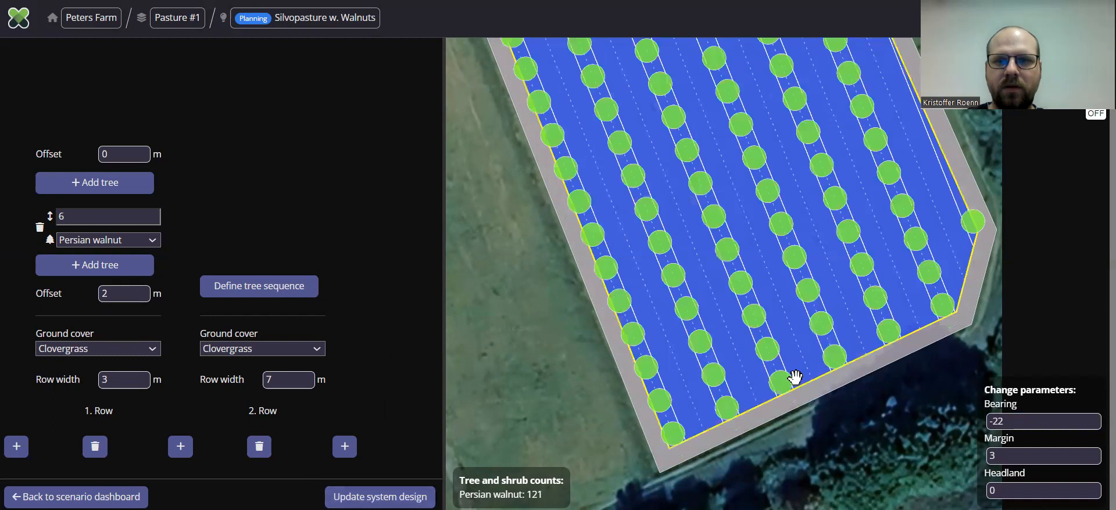
Set the width of row 2 to 8 m and update the system design
scroll(810, 351, "down", 1)
scroll(854, 324, "down", 1)
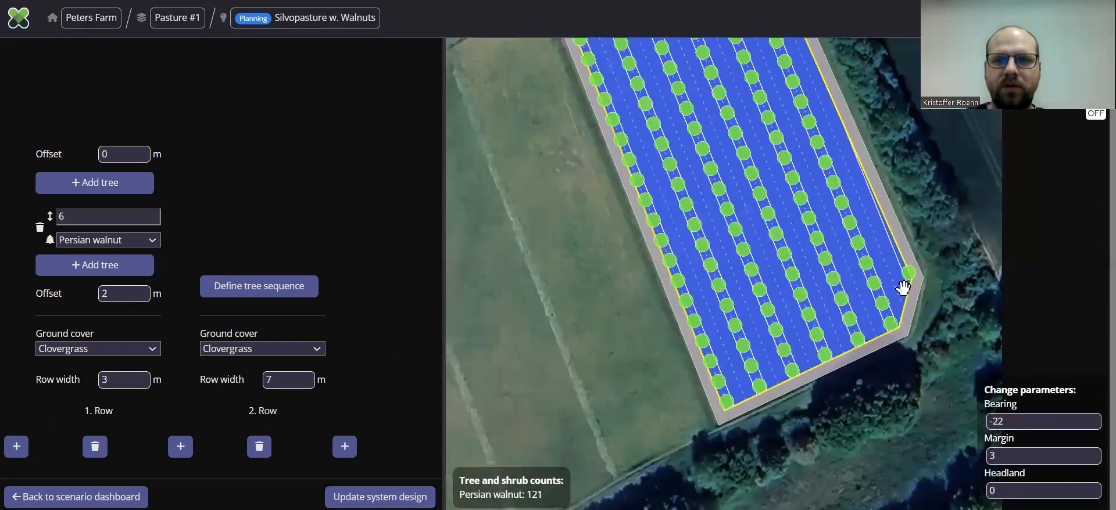
scroll(817, 333, "up", 2)
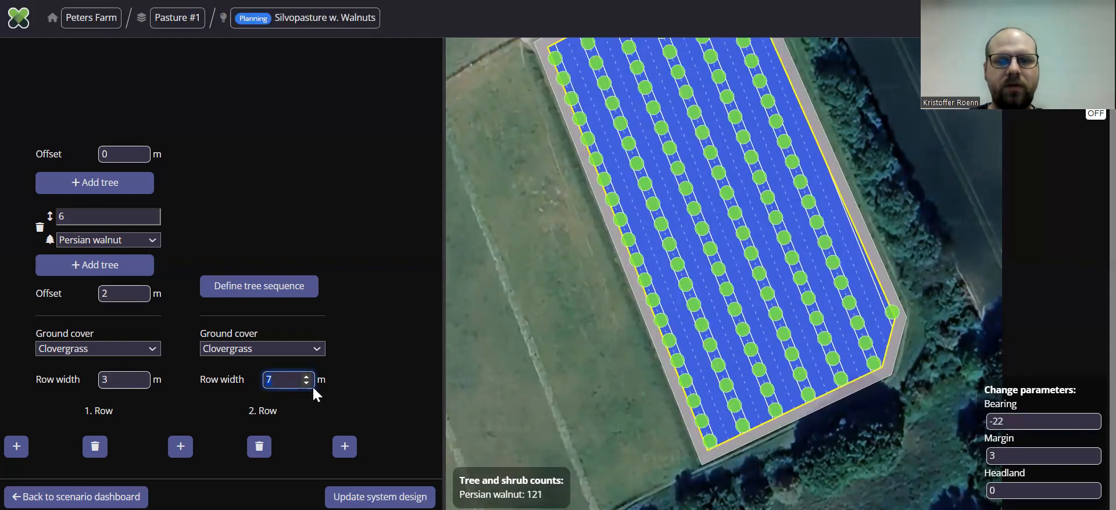
left_click(381, 497)
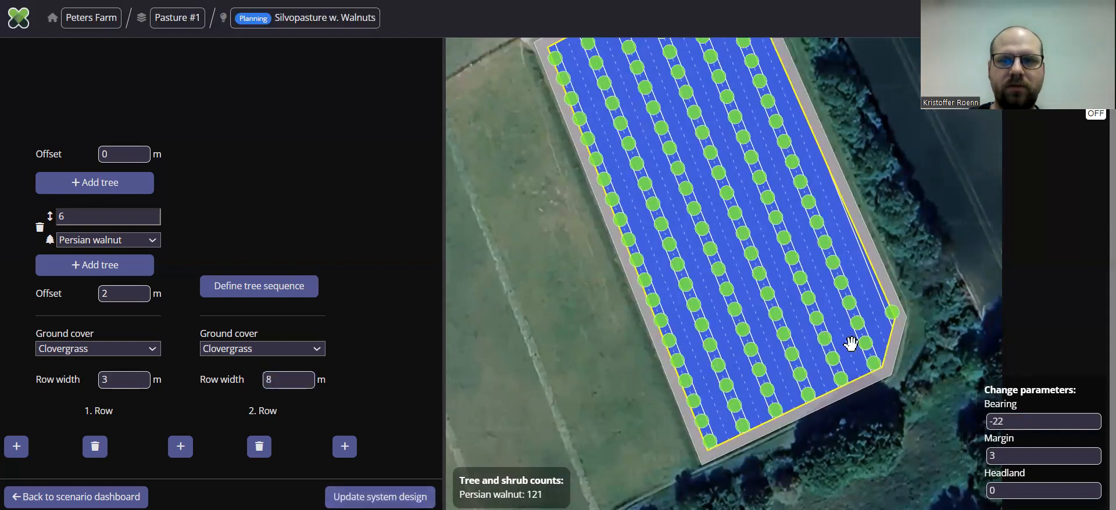
Examine the walnut row layout across the whole pasture from above and in a tilted 3D view
scroll(828, 341, "down", 1)
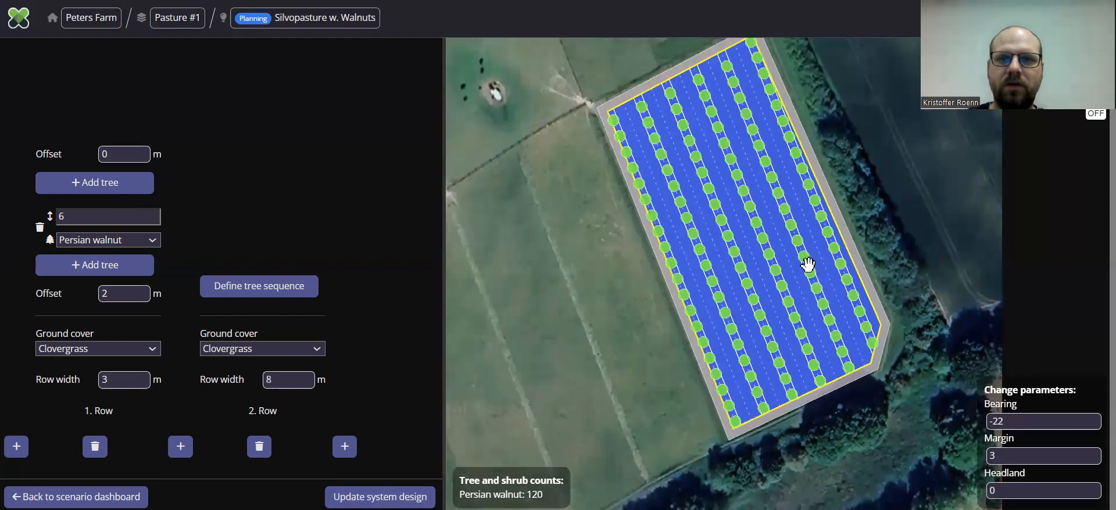
left_click_drag(810, 303, 811, 339)
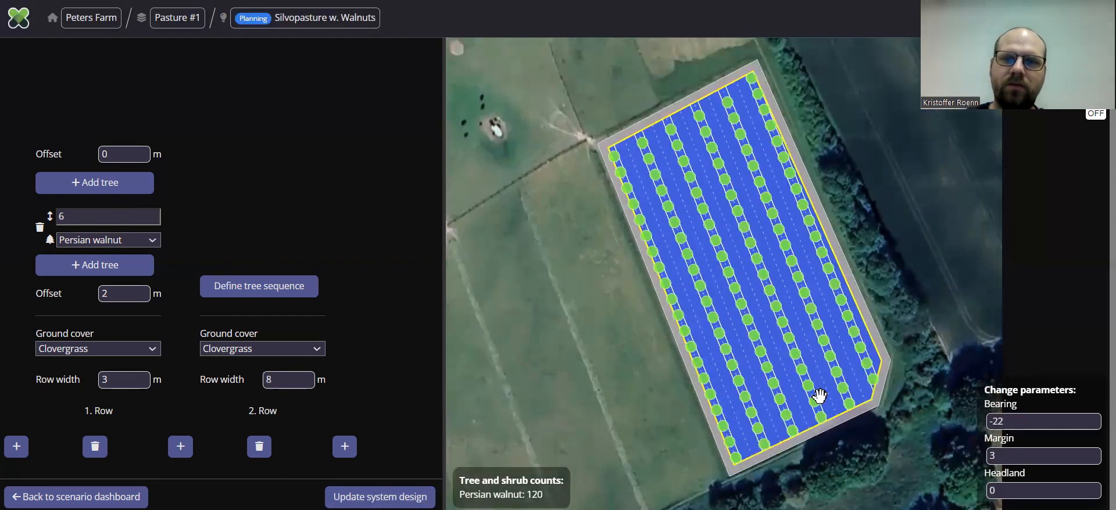
left_click_drag(775, 345, 748, 318)
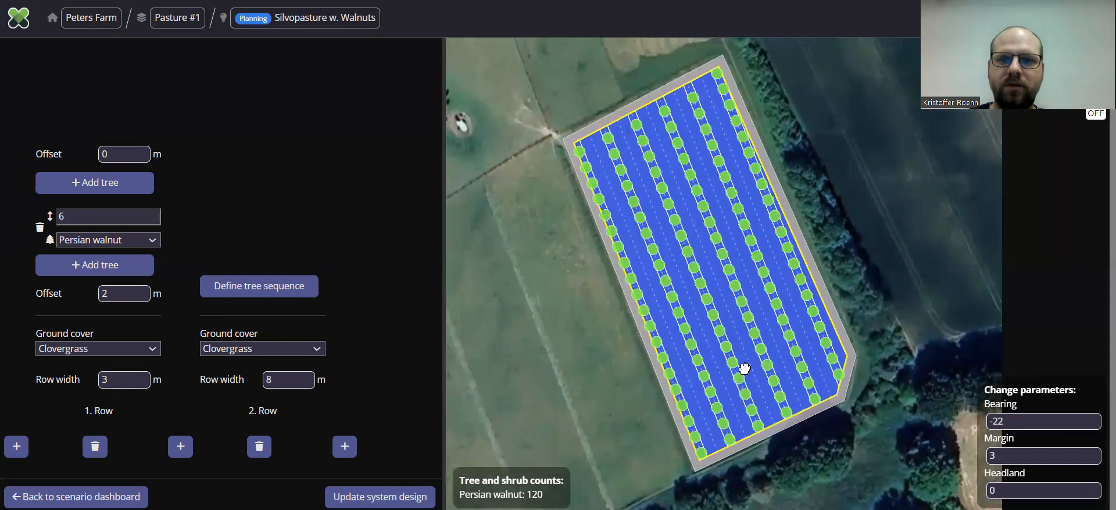
left_click_drag(743, 369, 754, 367)
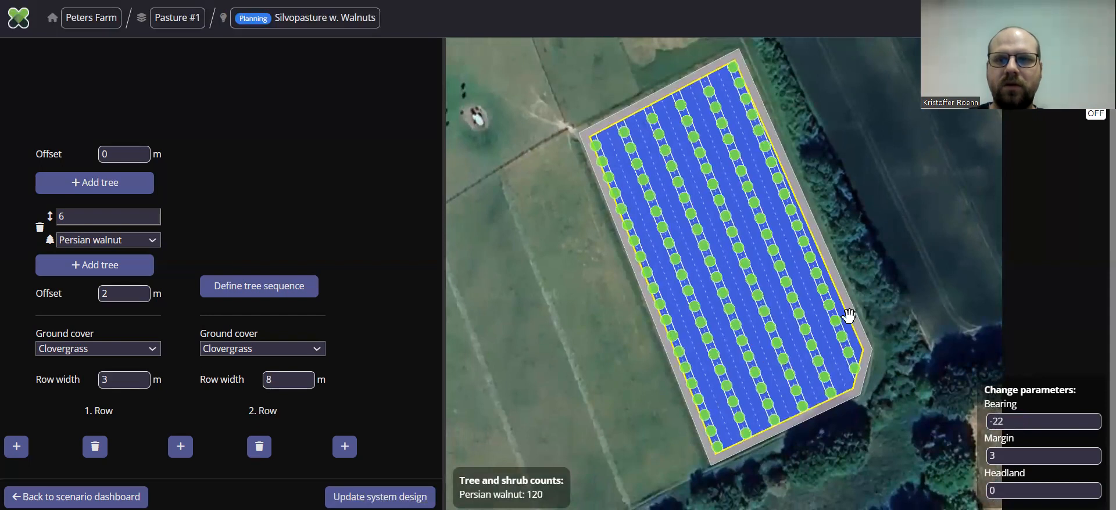
scroll(740, 439, "up", 2)
left_click_drag(770, 393, 795, 360)
scroll(821, 352, "up", 3)
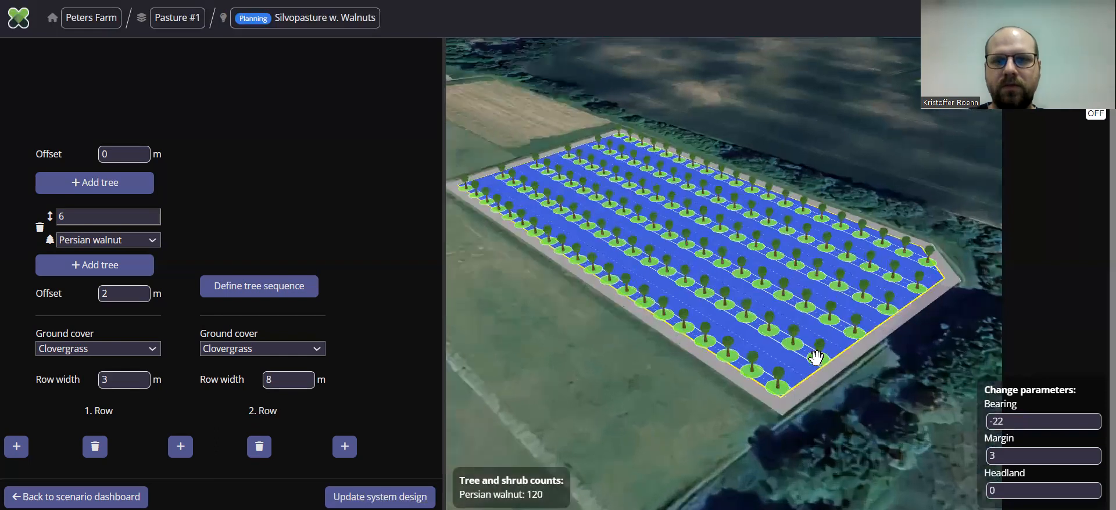
scroll(797, 319, "down", 3)
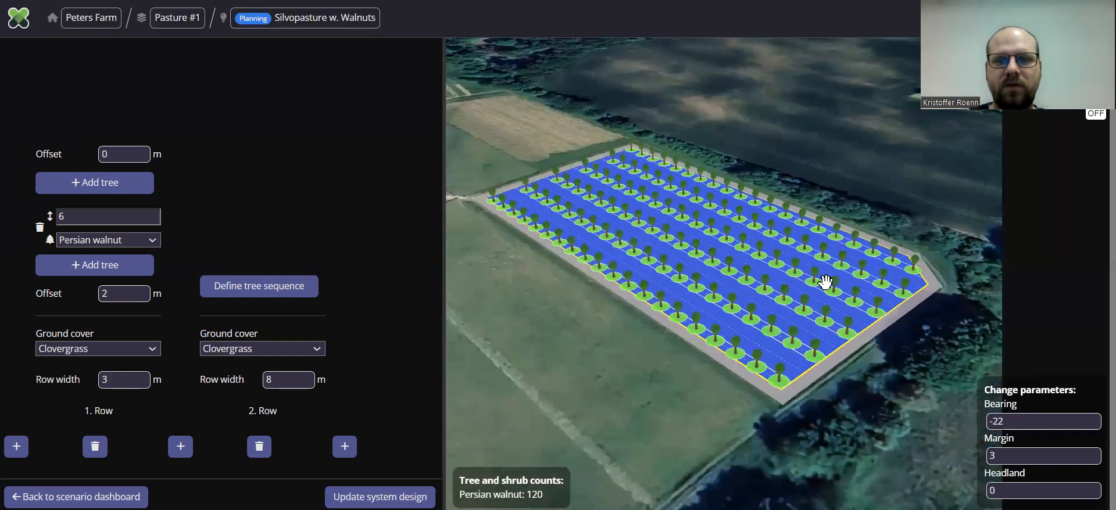
left_click_drag(814, 284, 801, 311)
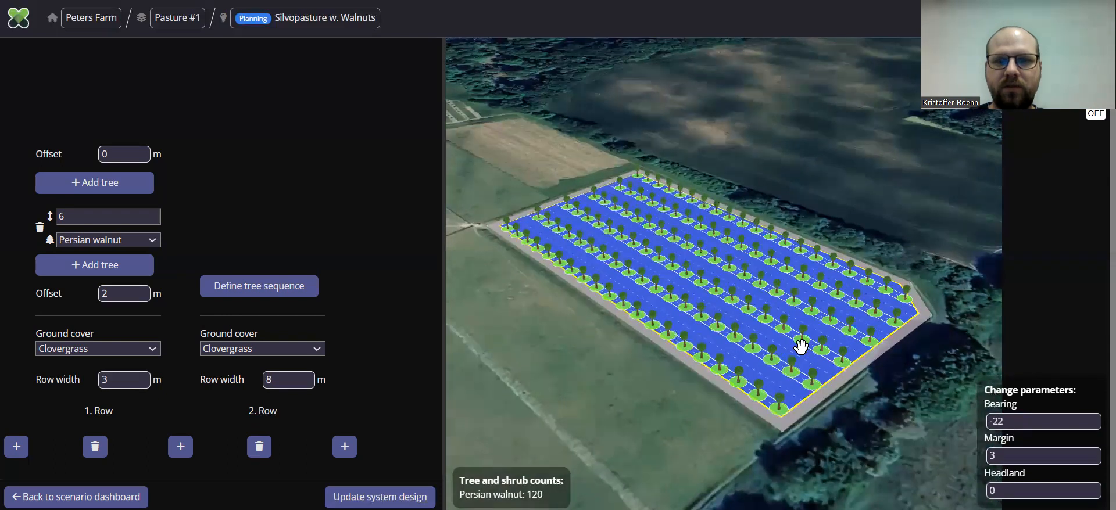
left_click_drag(799, 347, 748, 401)
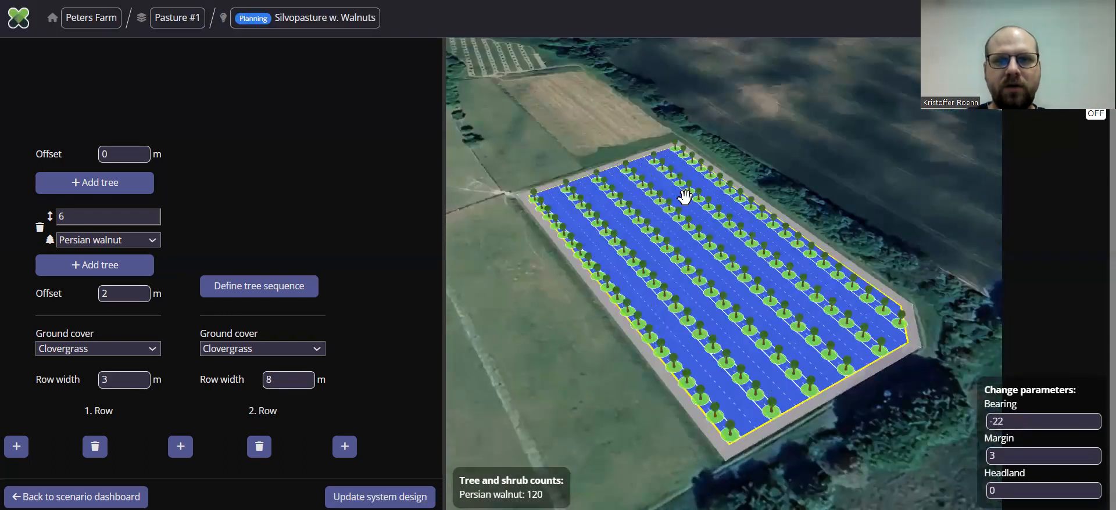